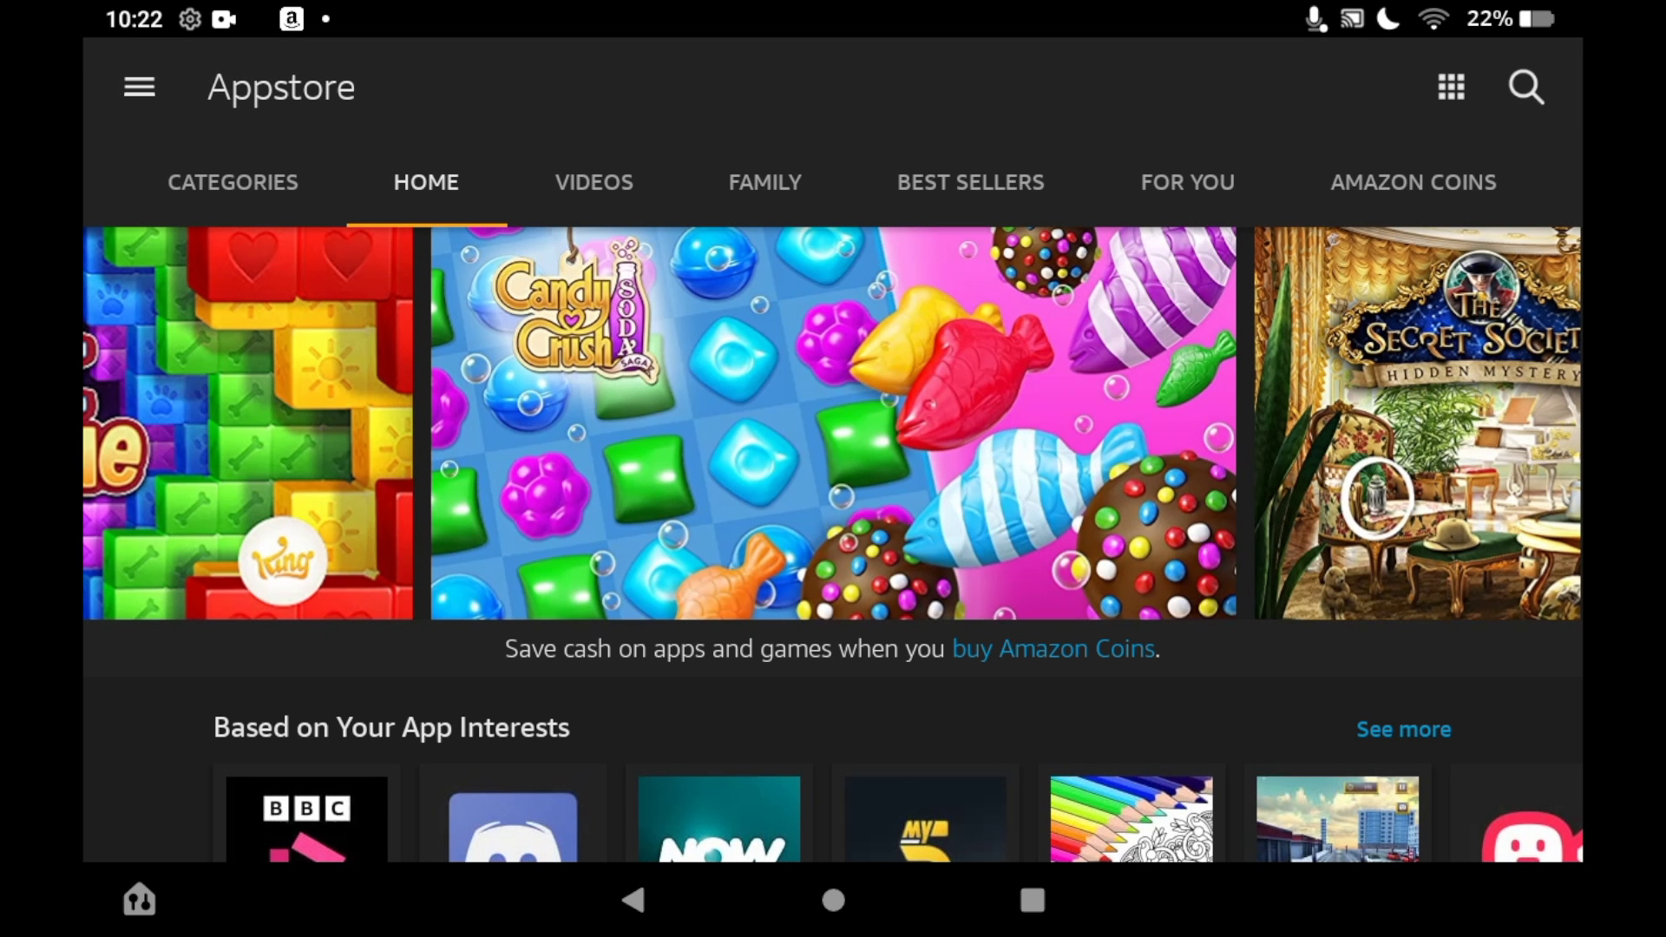
Start an Appstore search for Outlook from the search icon
click(1525, 87)
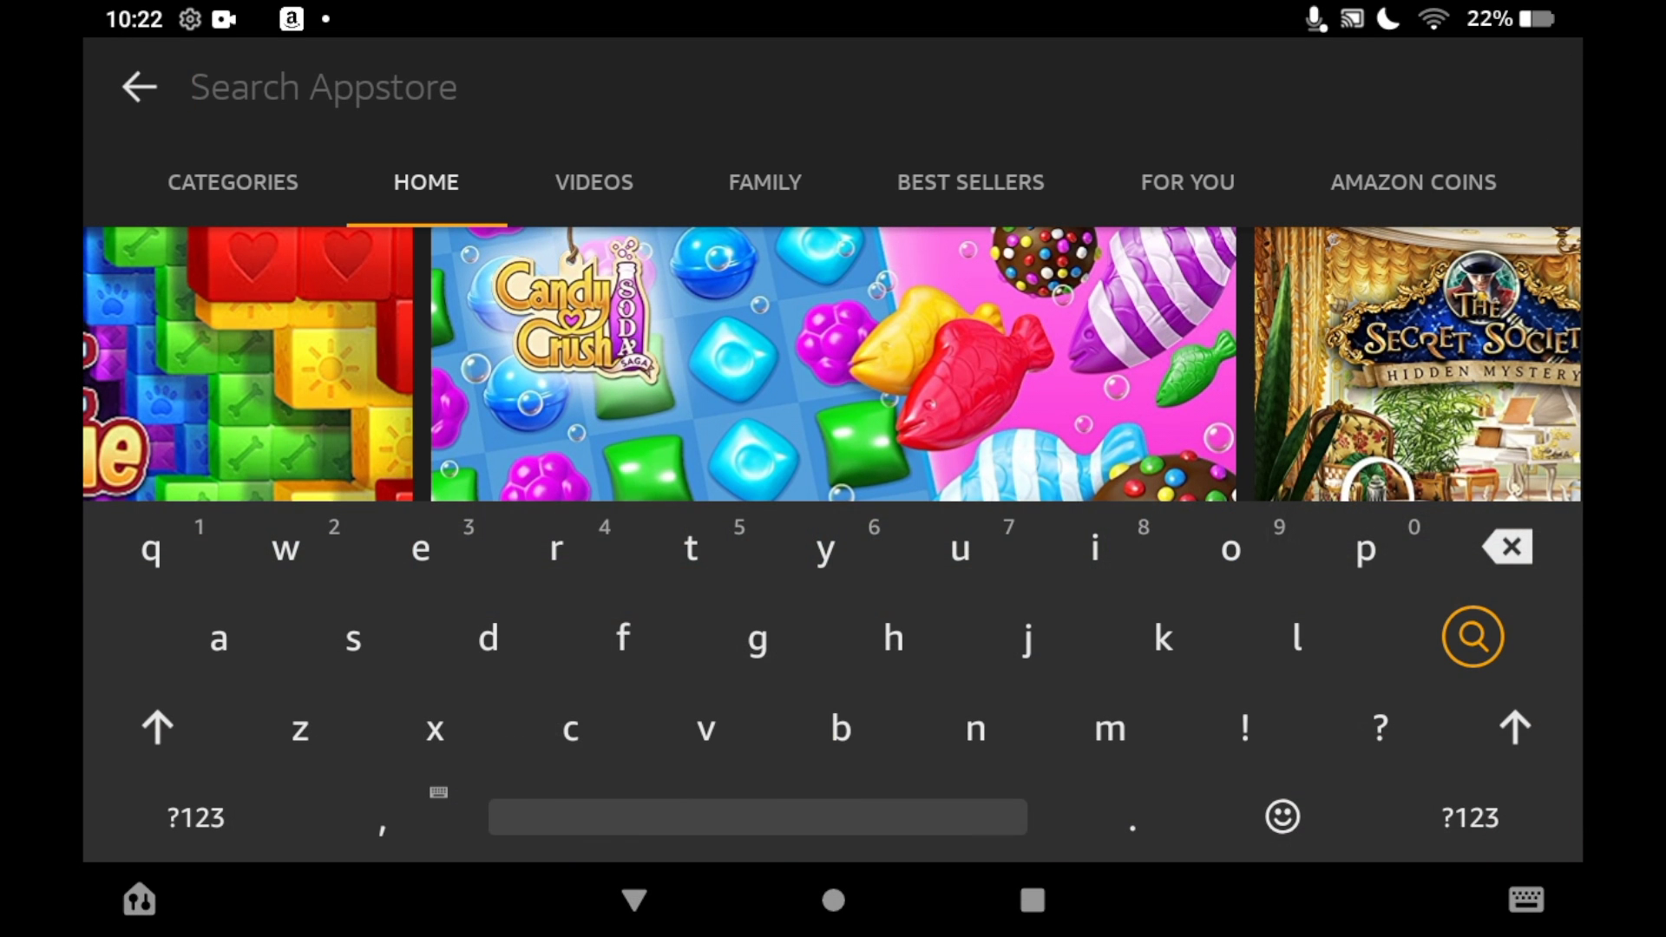
text(out)
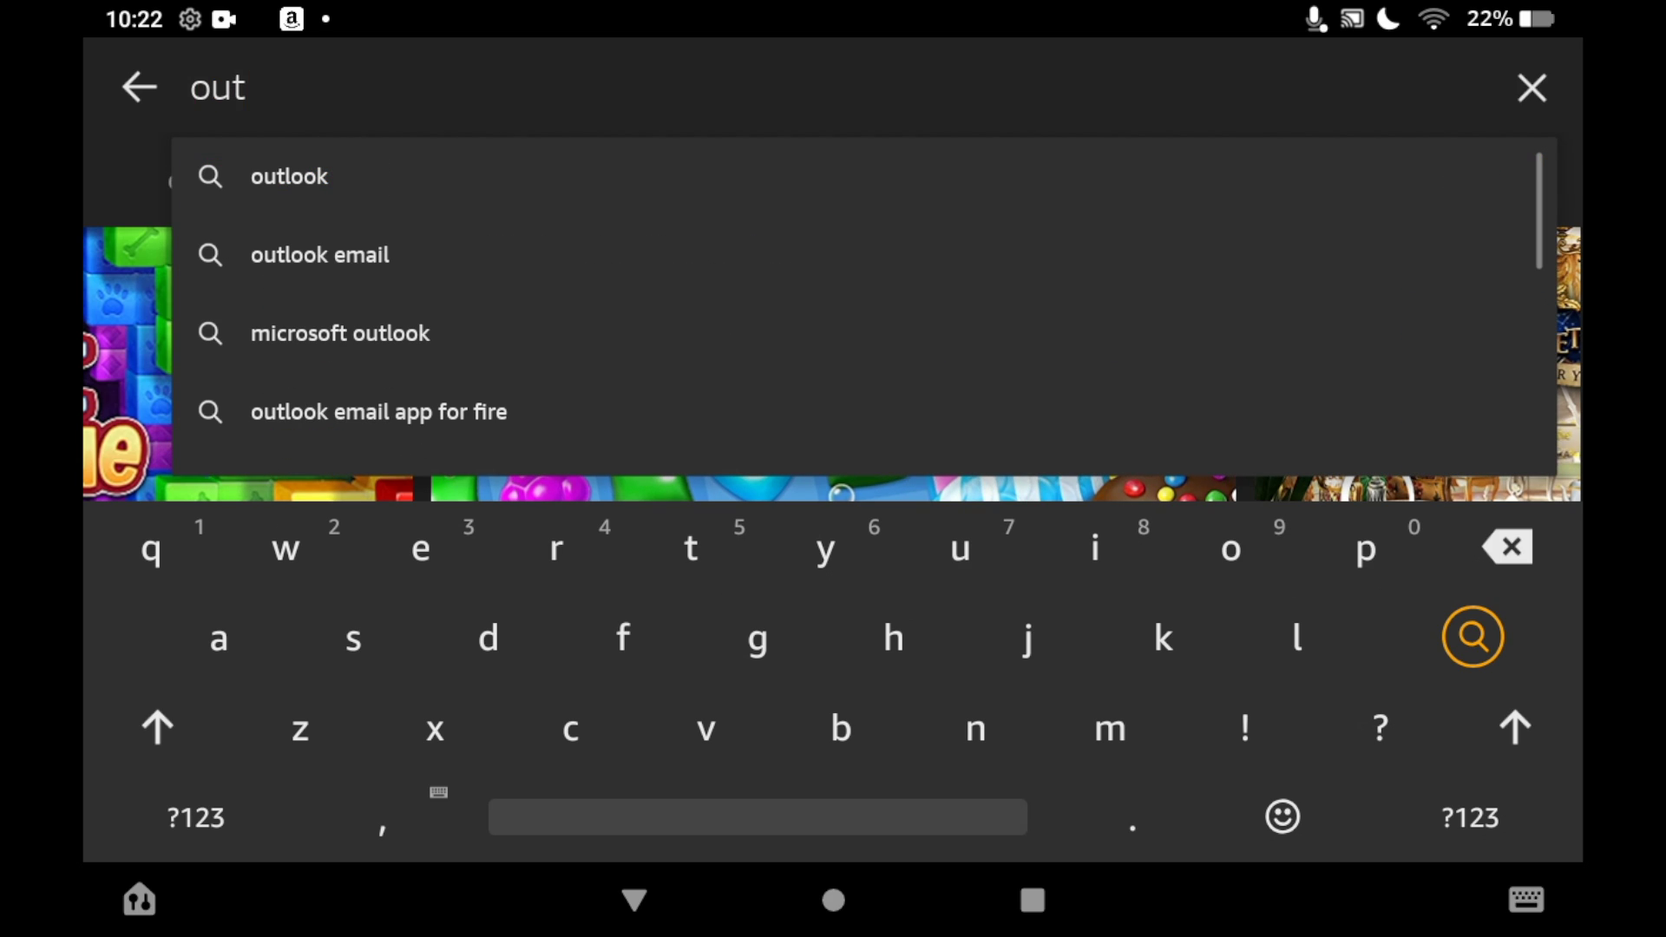
text(look)
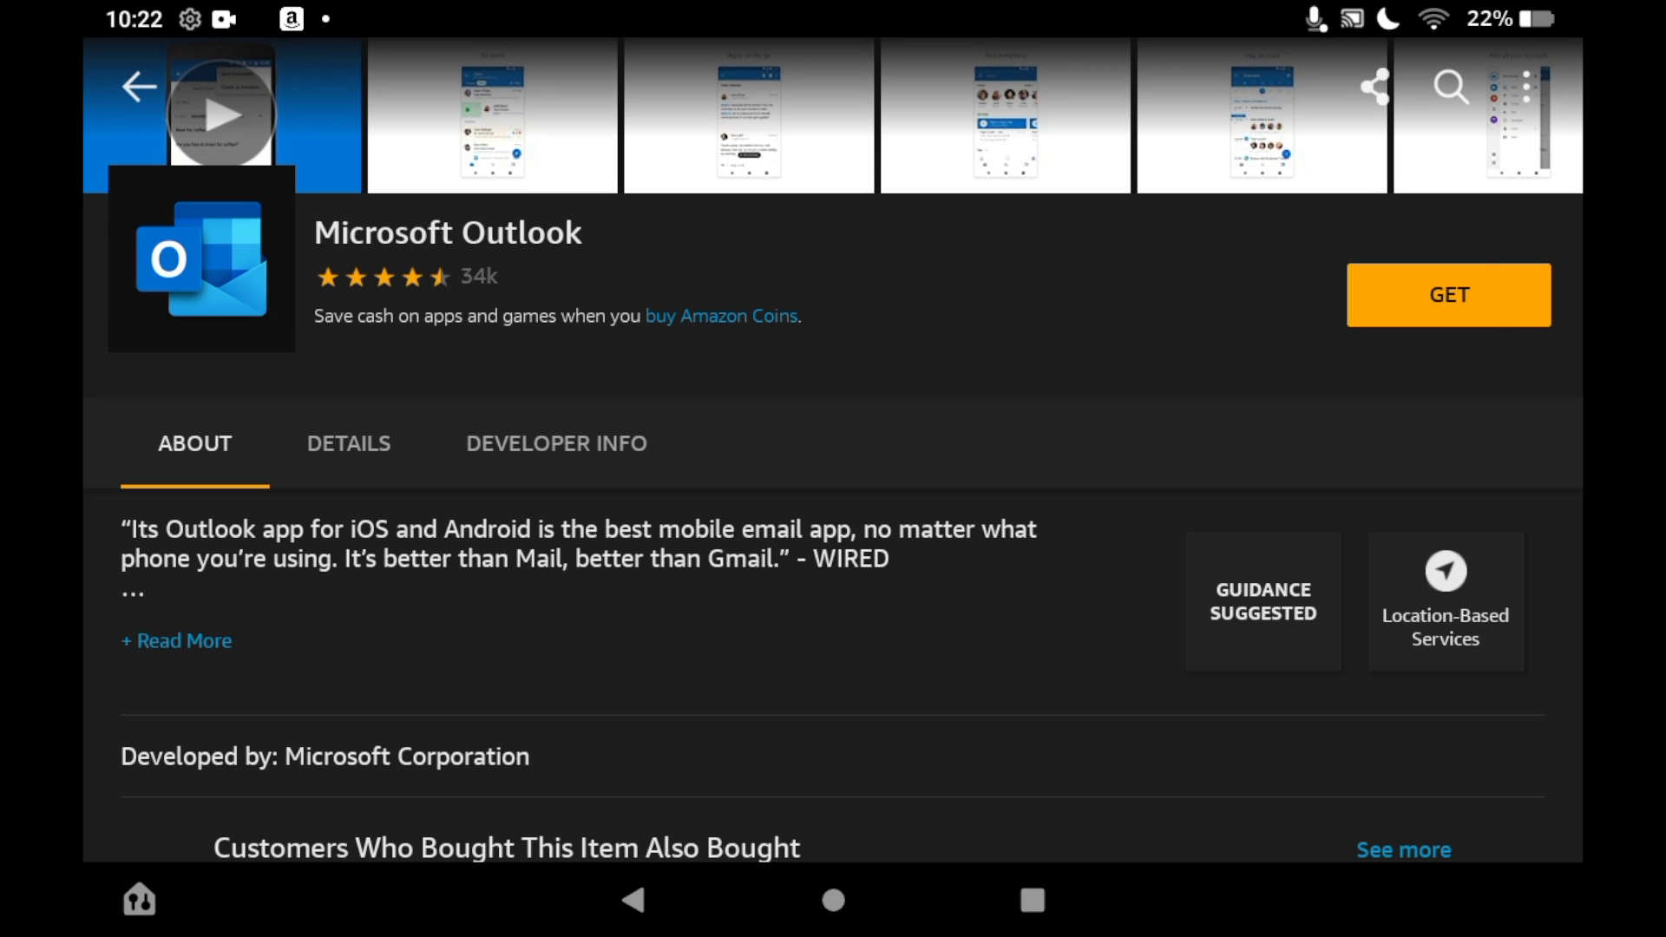
Get Microsoft Outlook and confirm its free download
click(1448, 295)
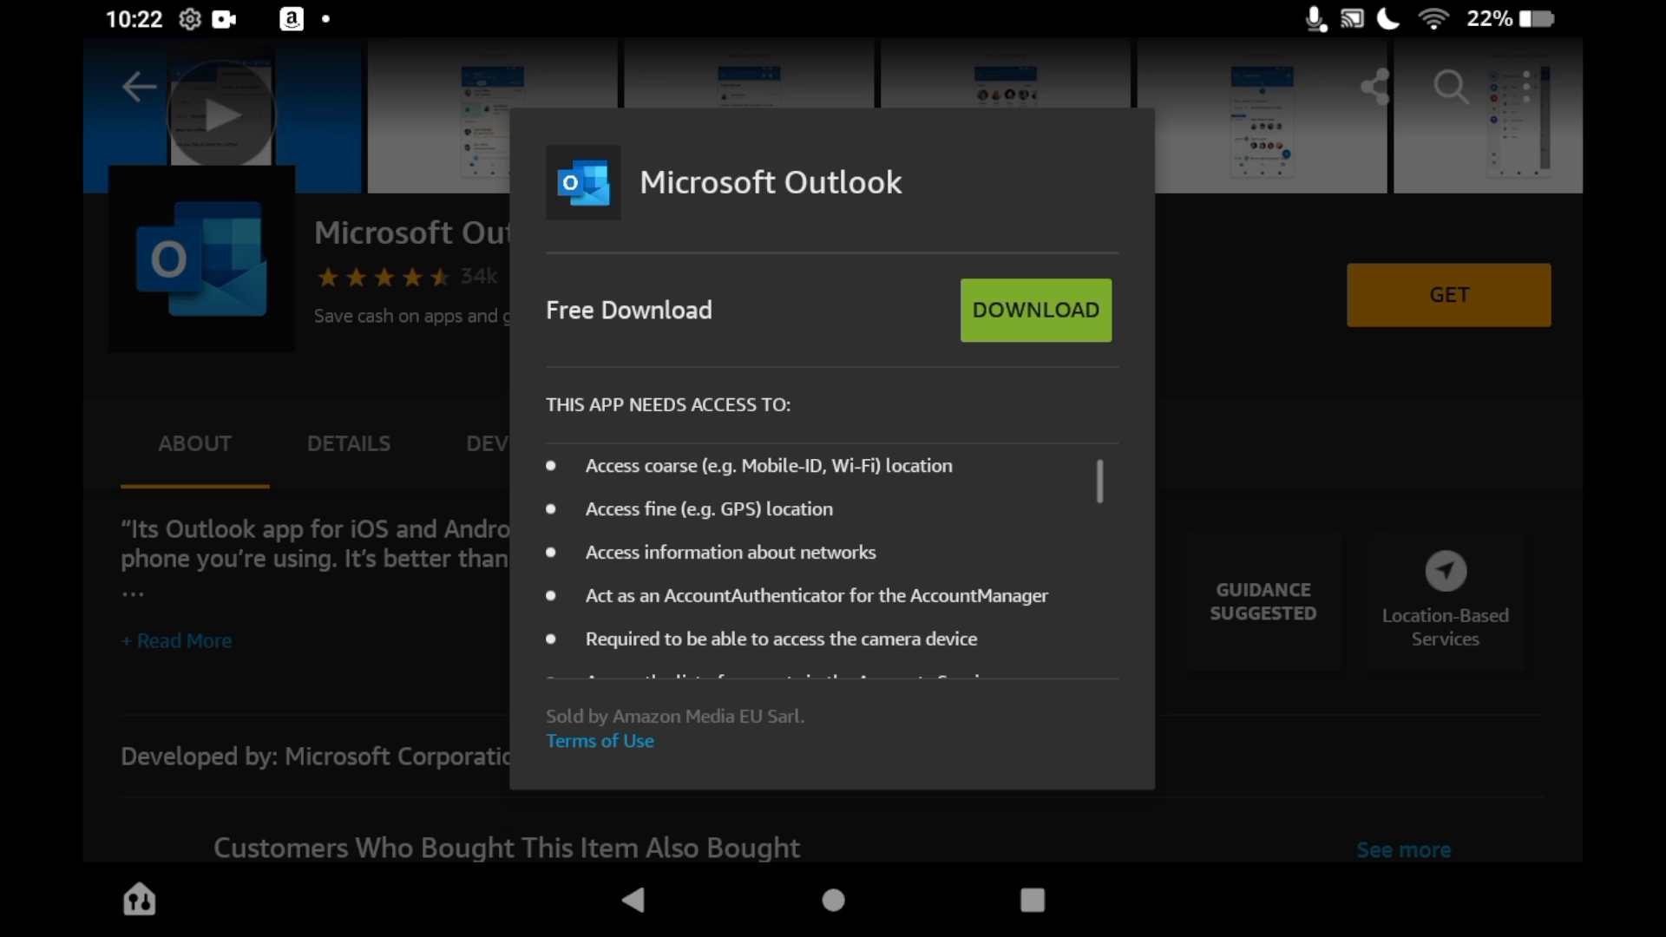
click(1036, 309)
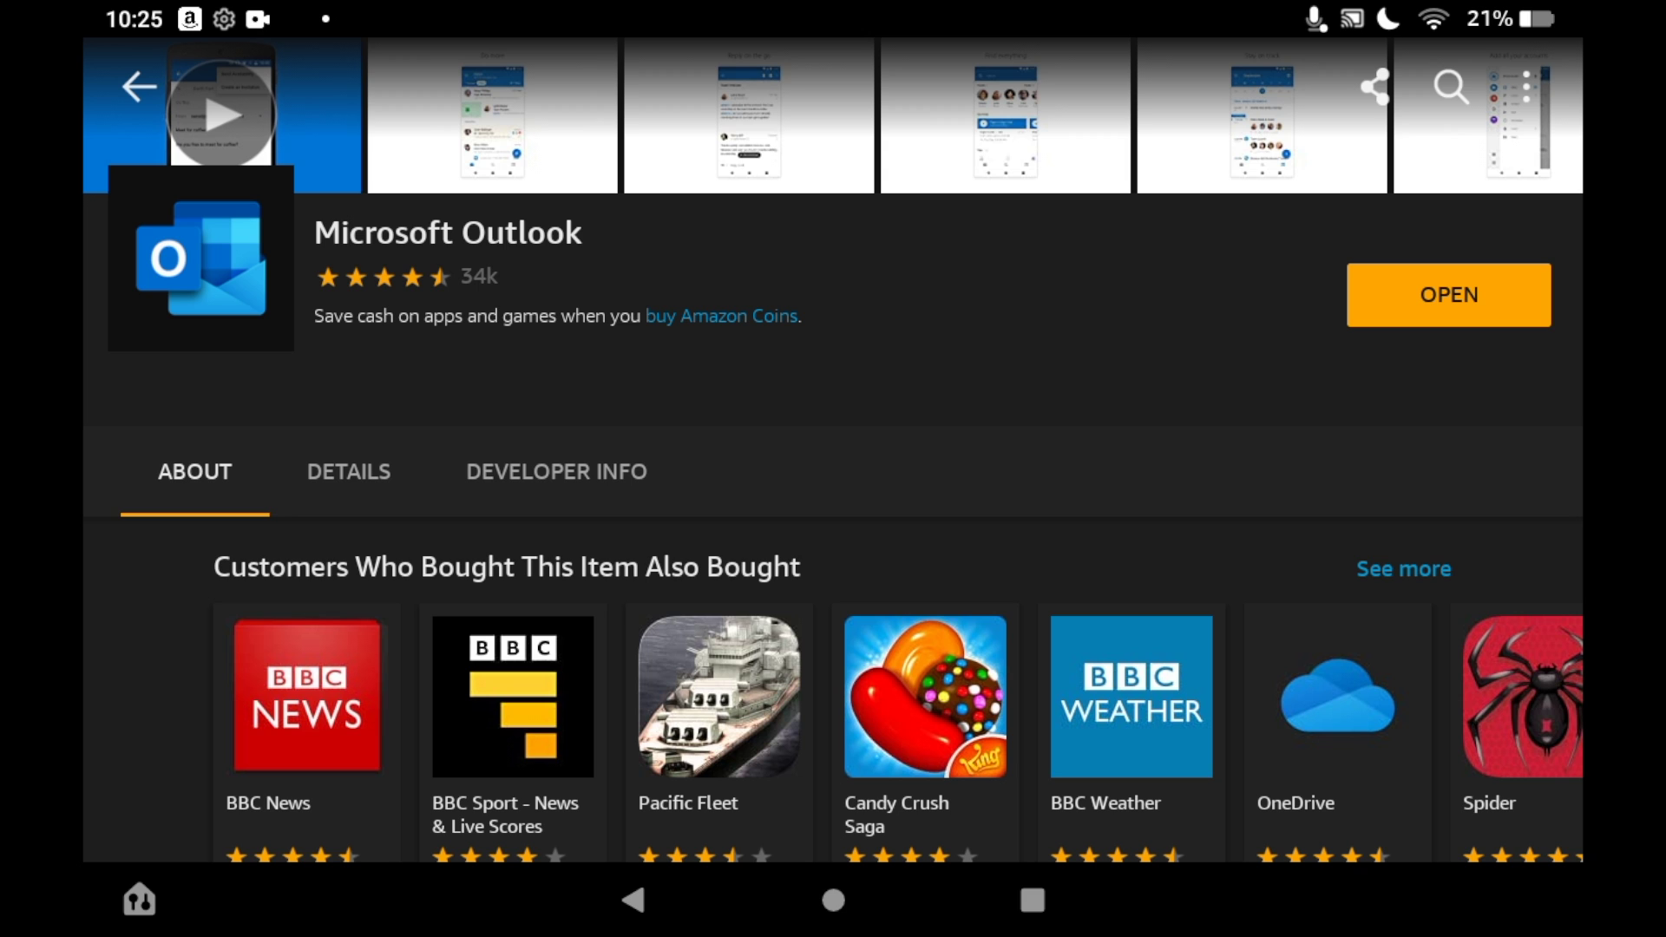
Return to the home screen and launch the new Outlook icon
click(833, 899)
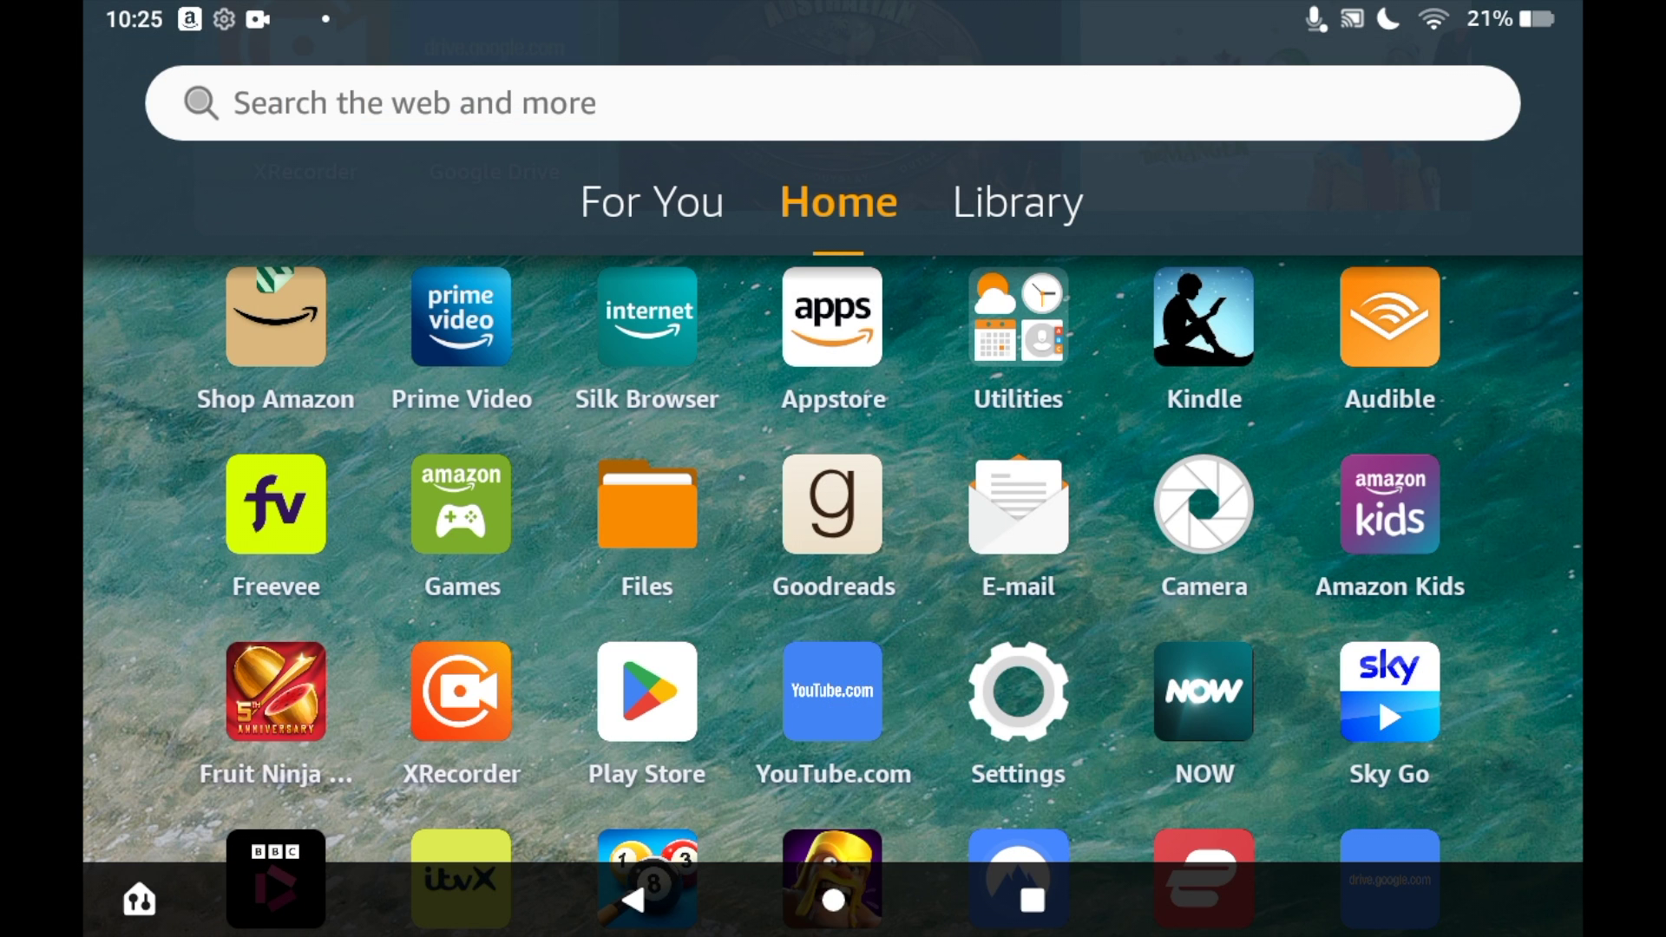
scroll(834, 559, down, 3)
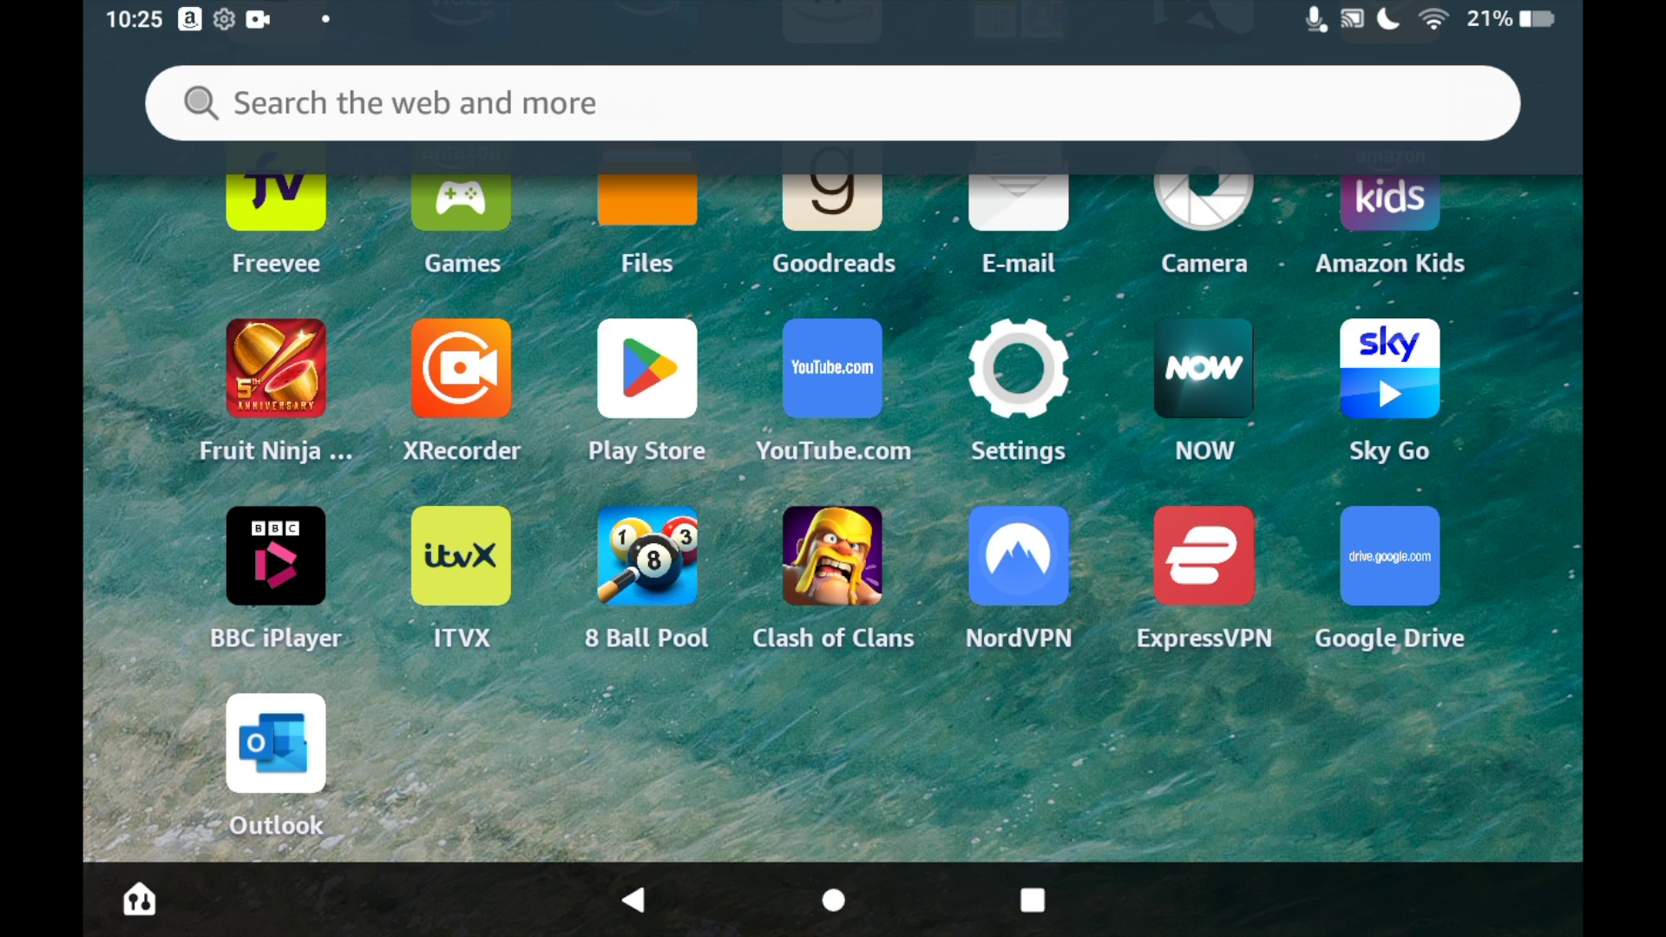
click(276, 745)
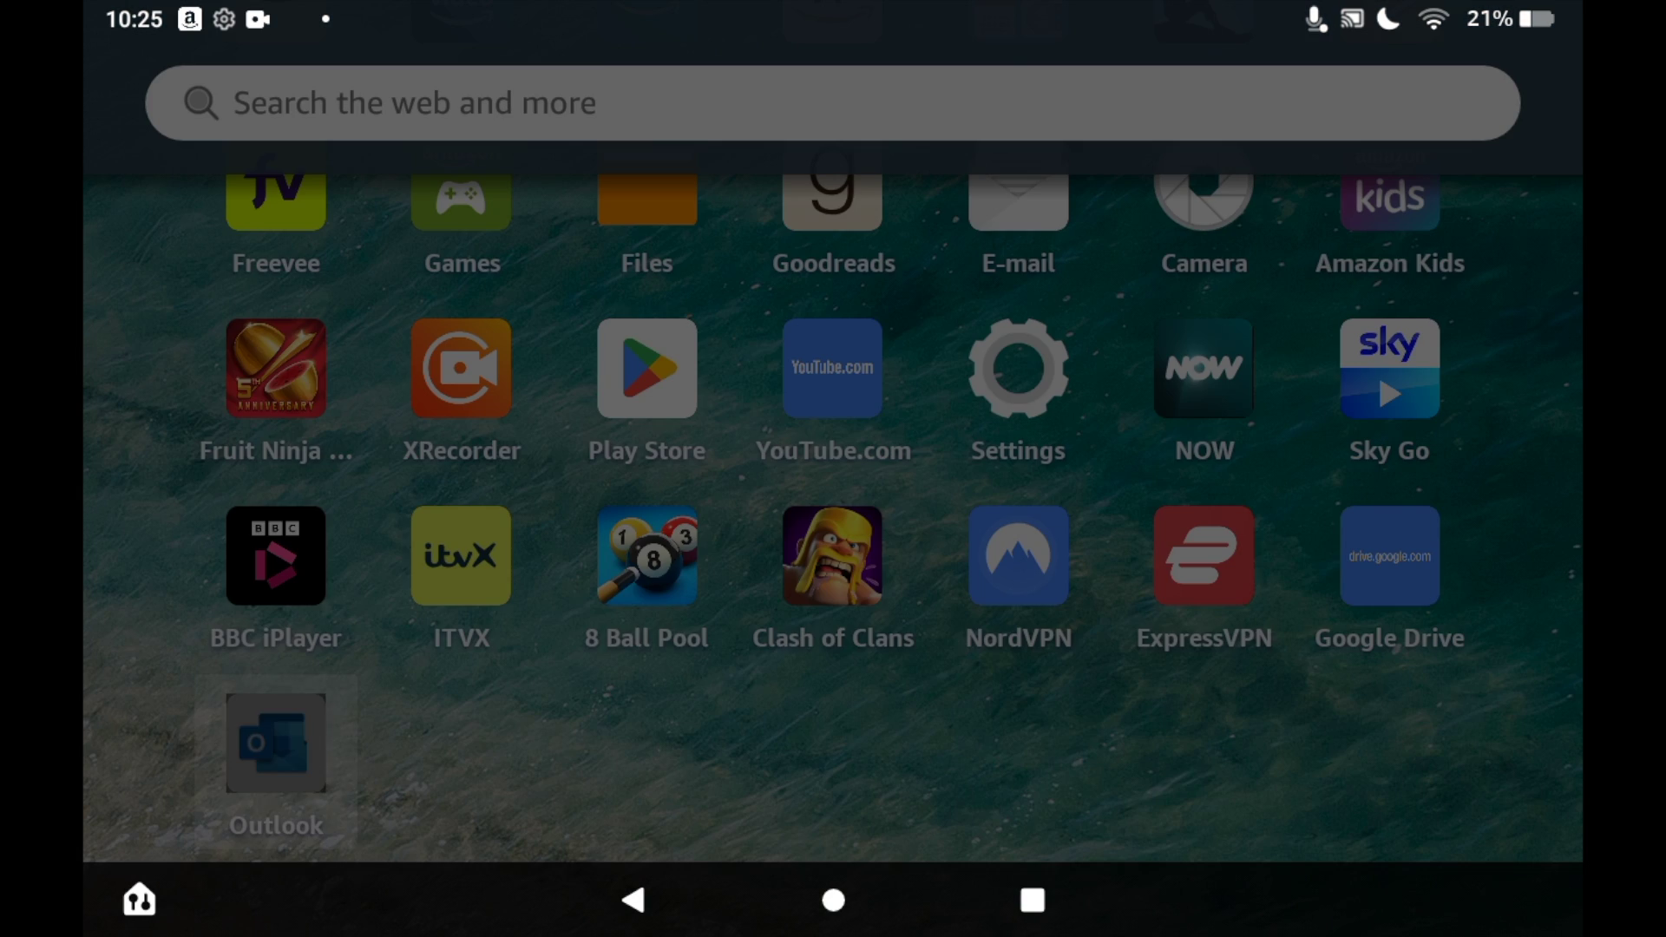